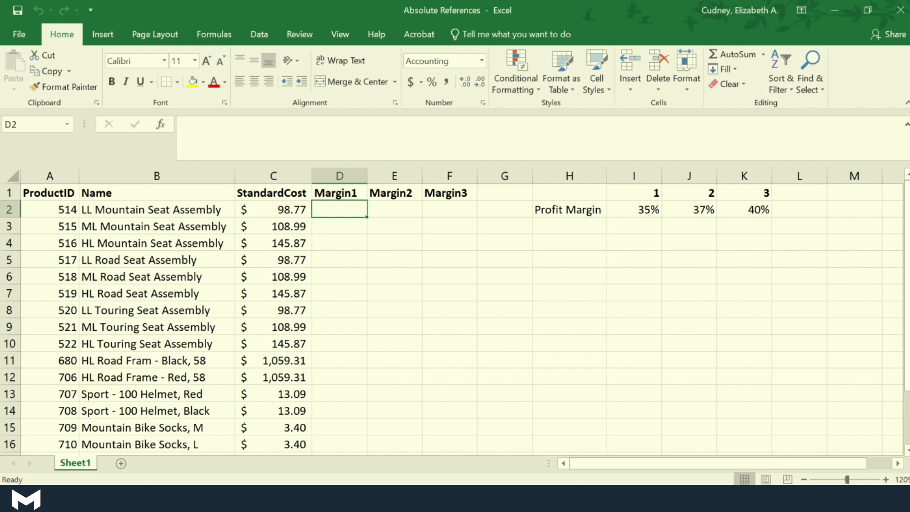
Step: Enter the formula =C2*I2 in cell D2 to multiply the standard cost by the first profit margin
left_click_drag(361, 177, 442, 173)
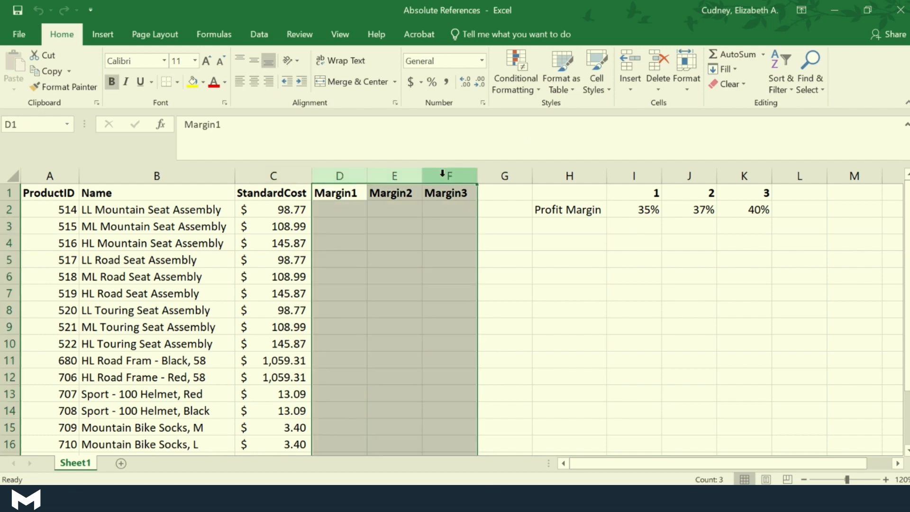
left_click(342, 205)
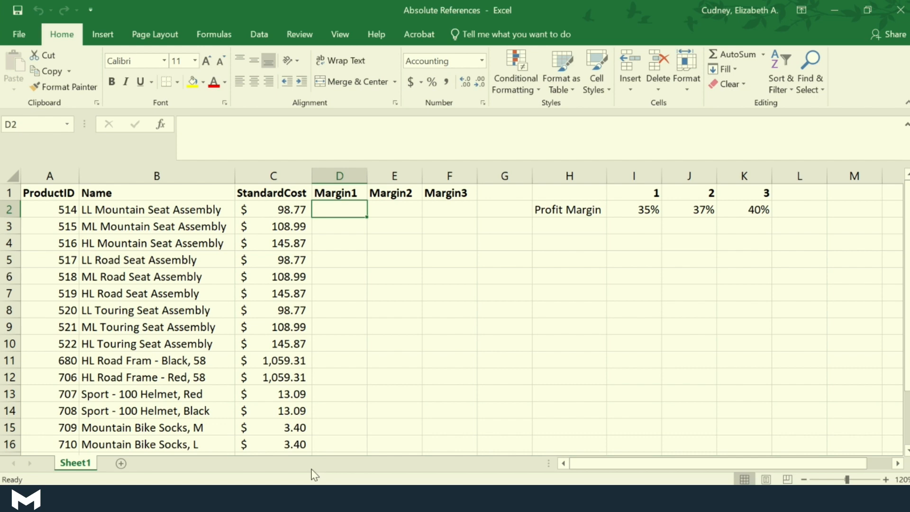
type("=")
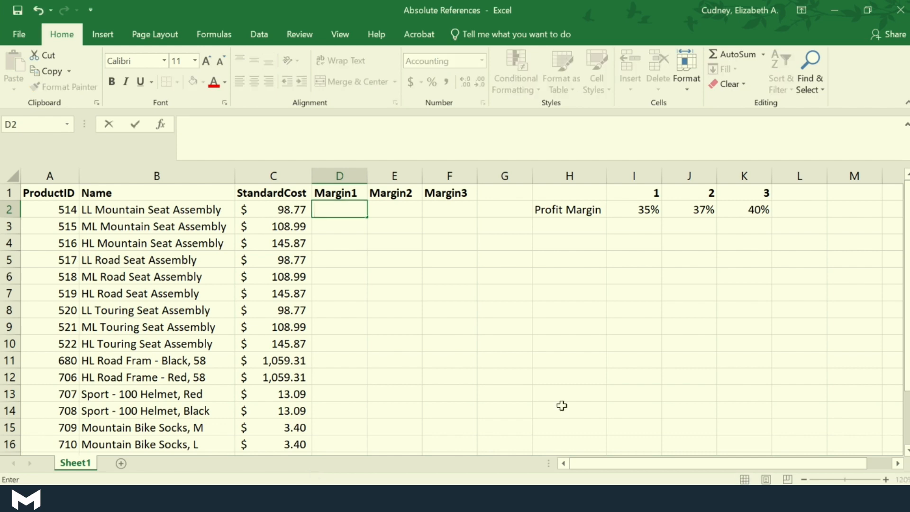
left_click(295, 210)
type("*")
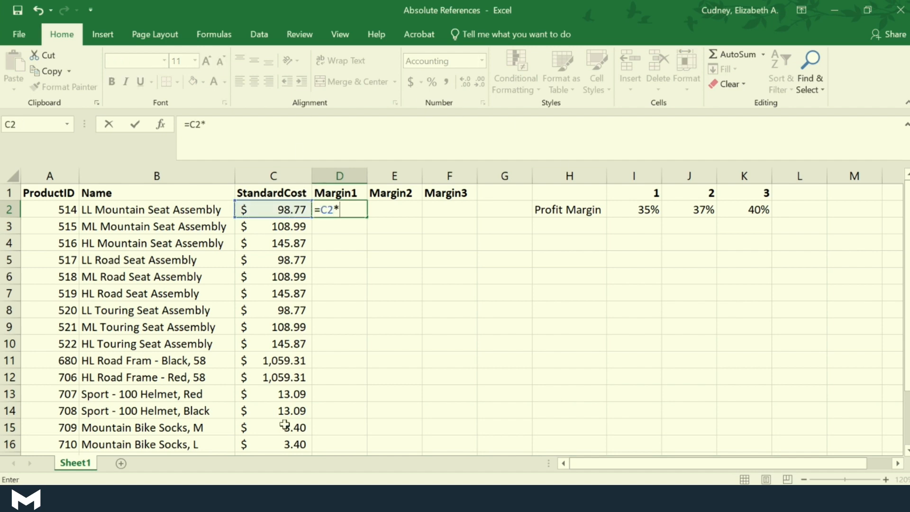
left_click(635, 210)
key("Return")
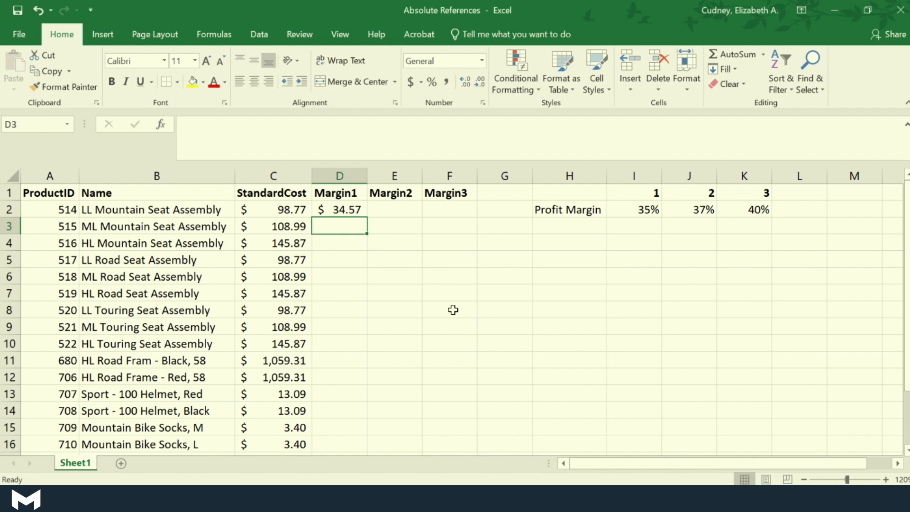
Step: Try filling the D2 formula across to F2, inspect the references in E2, and undo the fill
key("Up")
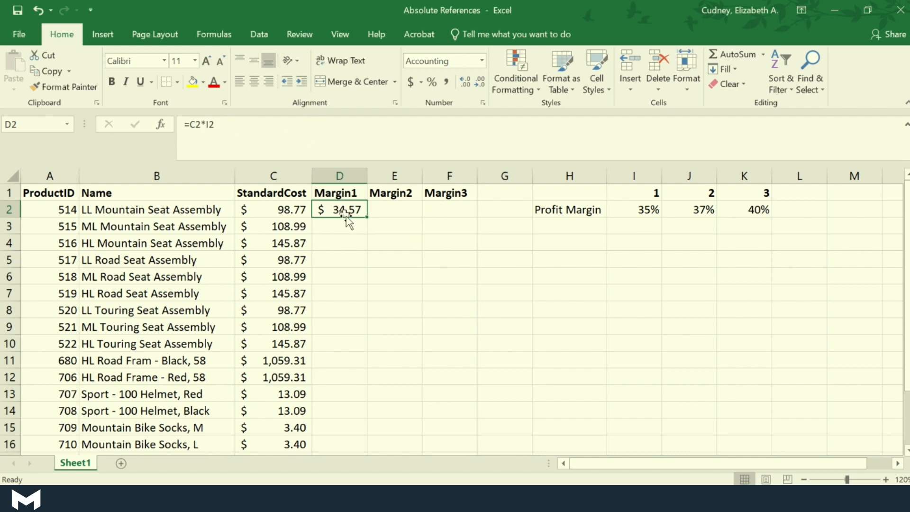
left_click_drag(367, 217, 464, 217)
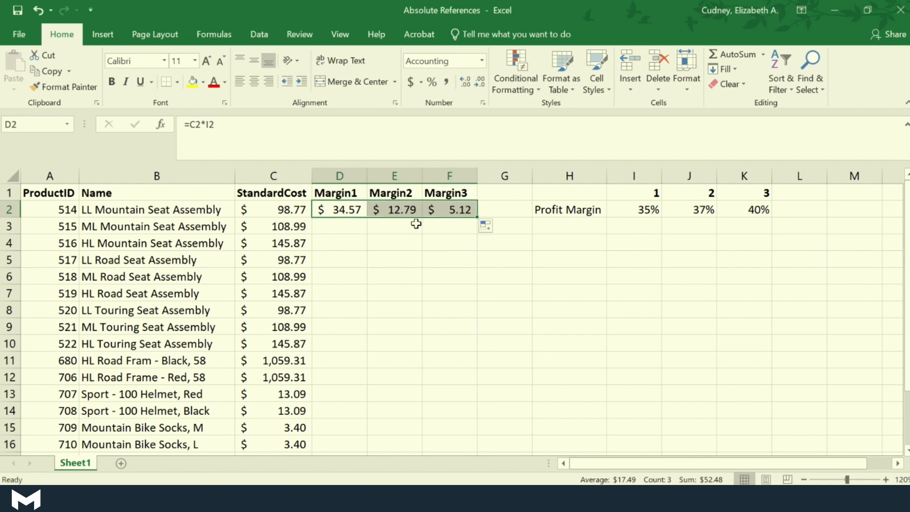
left_click(402, 208)
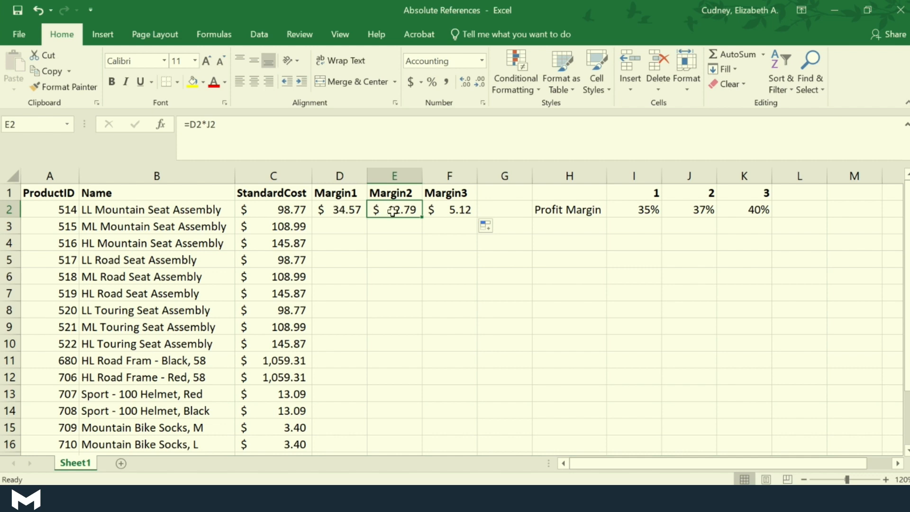
left_click(241, 131)
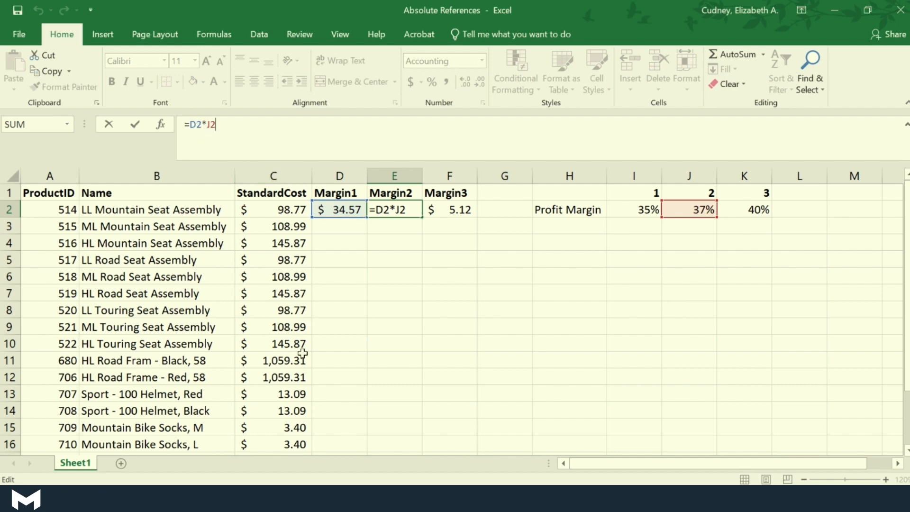
key("ctrl+Return")
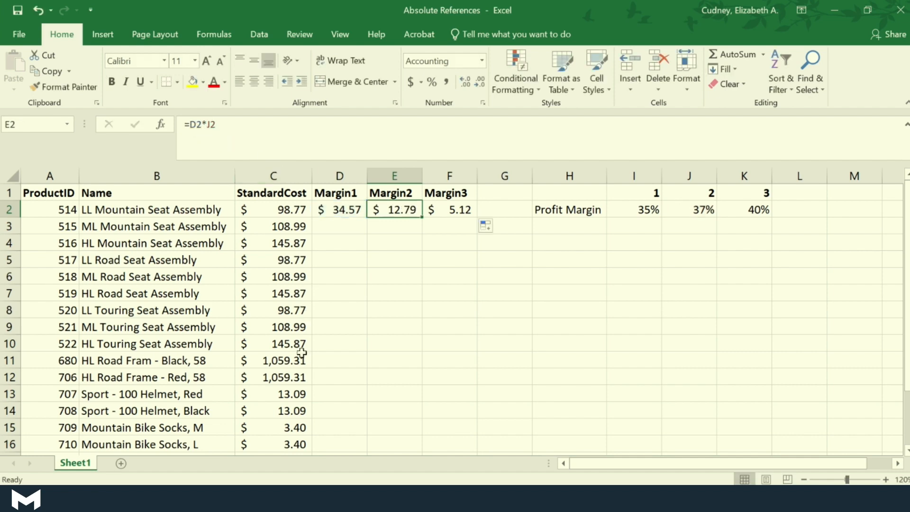
key("ctrl+z")
key("ctrl+z")
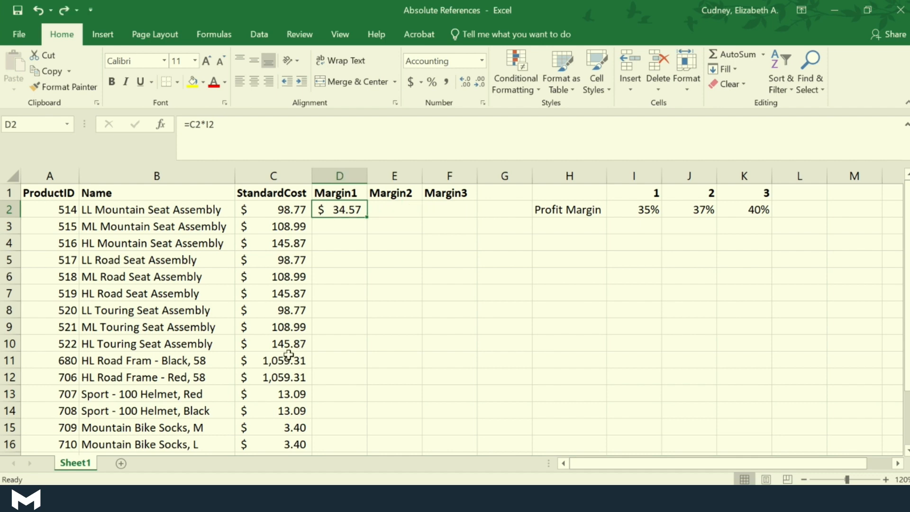
Step: Lock the column of the cost reference in D2 so the formula reads =$C2*I2, and fill it across to F2
left_click(196, 125)
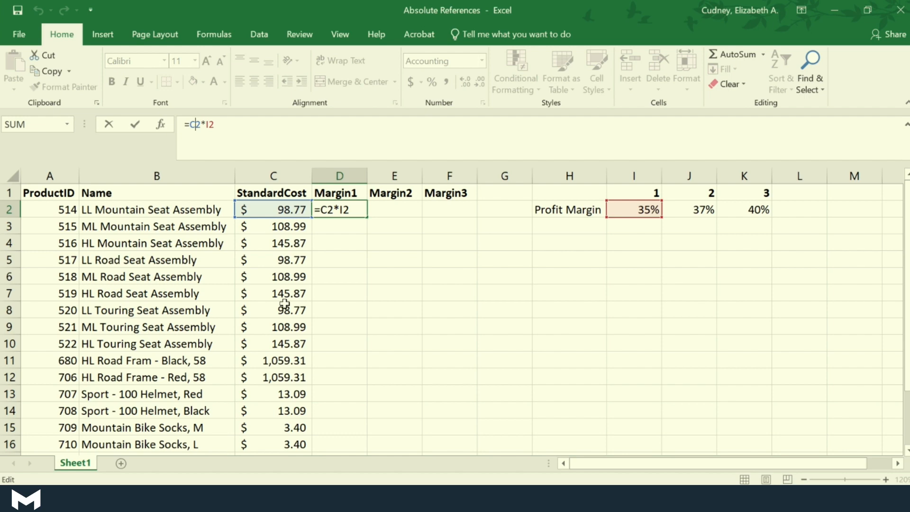
key("Left")
type("$")
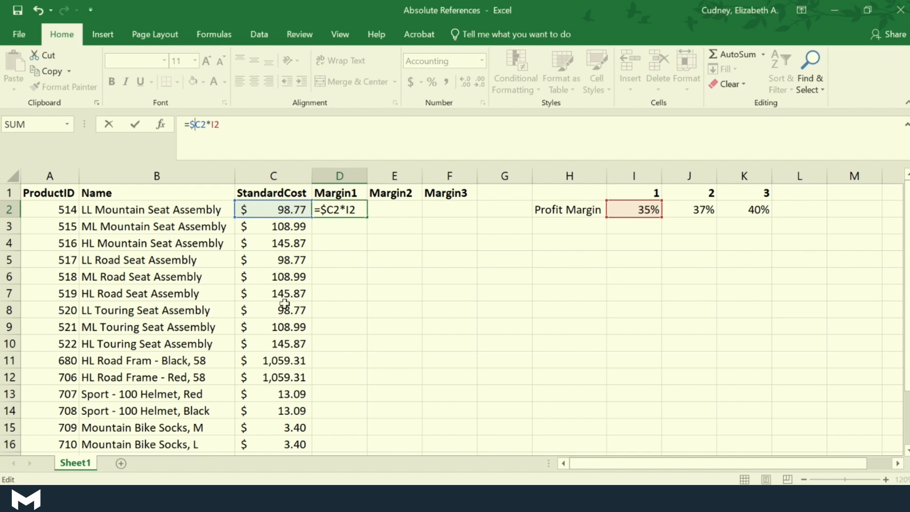
key("Return")
key("Up")
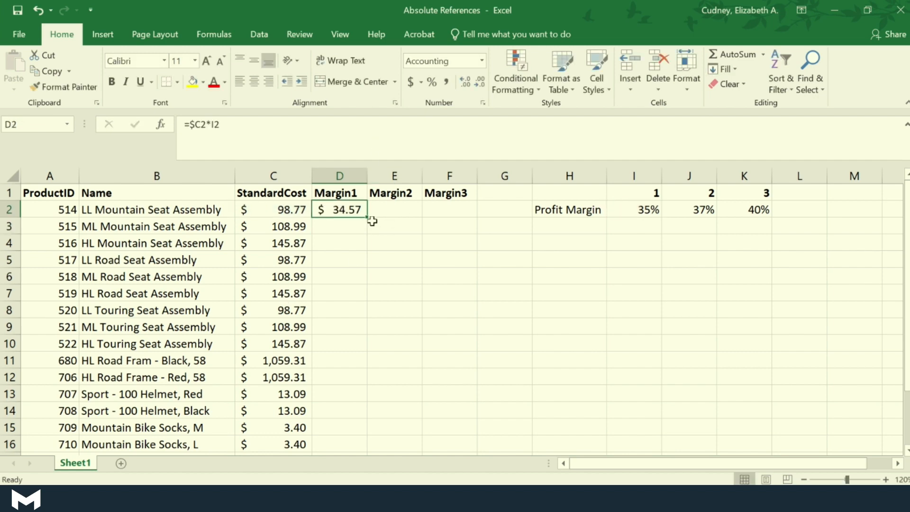
left_click_drag(367, 218, 453, 211)
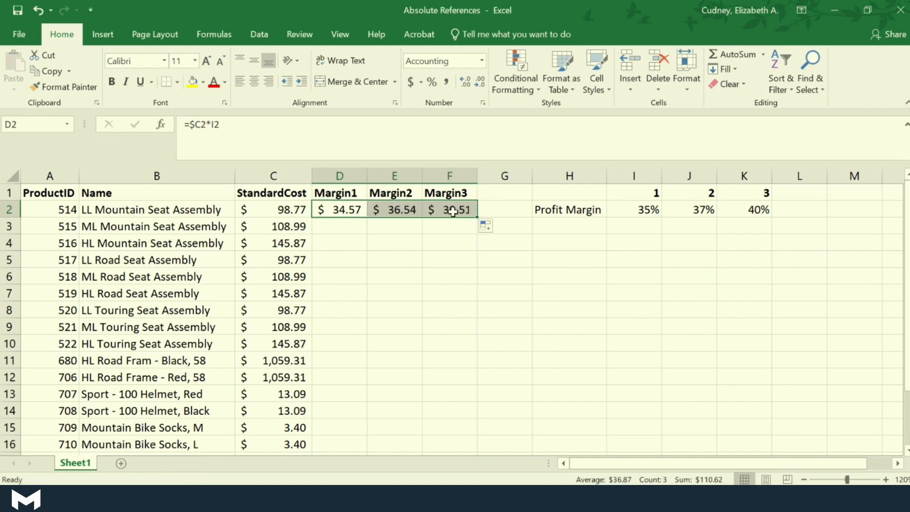
left_click(399, 209)
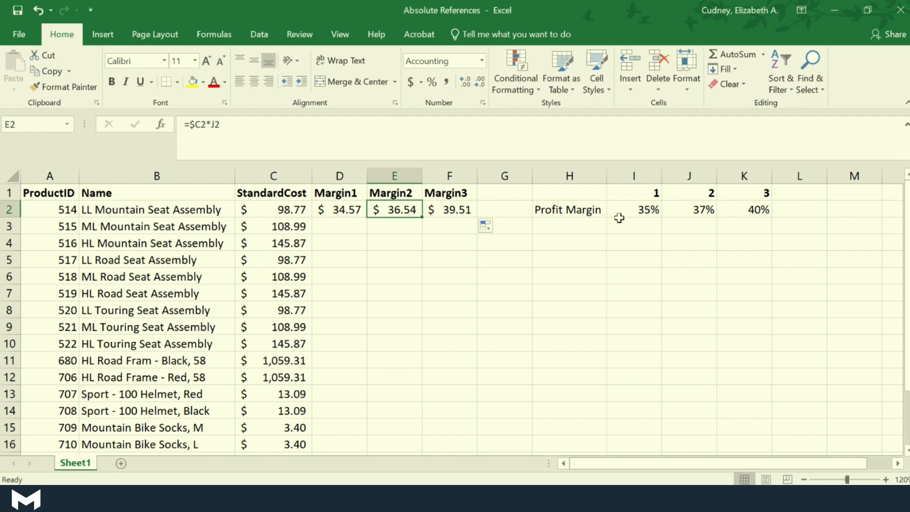
Step: Try filling the D2 formula down through D16 and inspect the references in D3
left_click(341, 209)
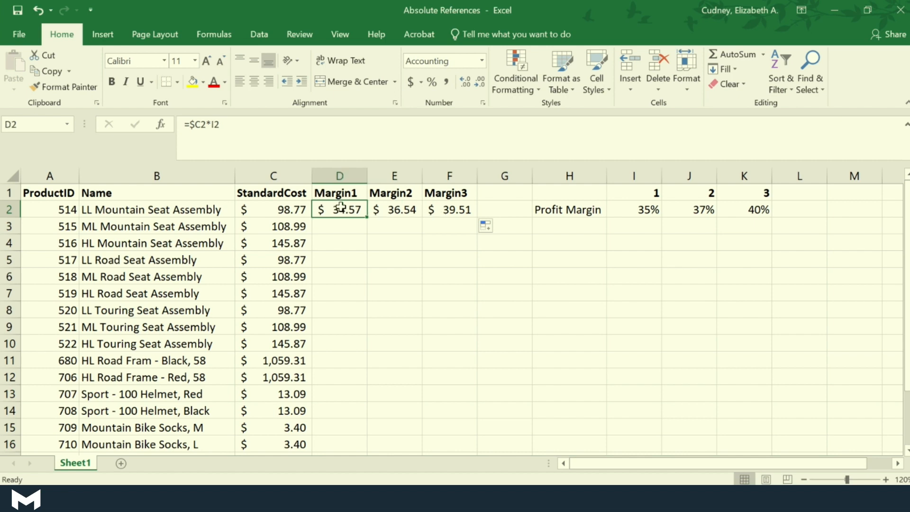
double_click(366, 217)
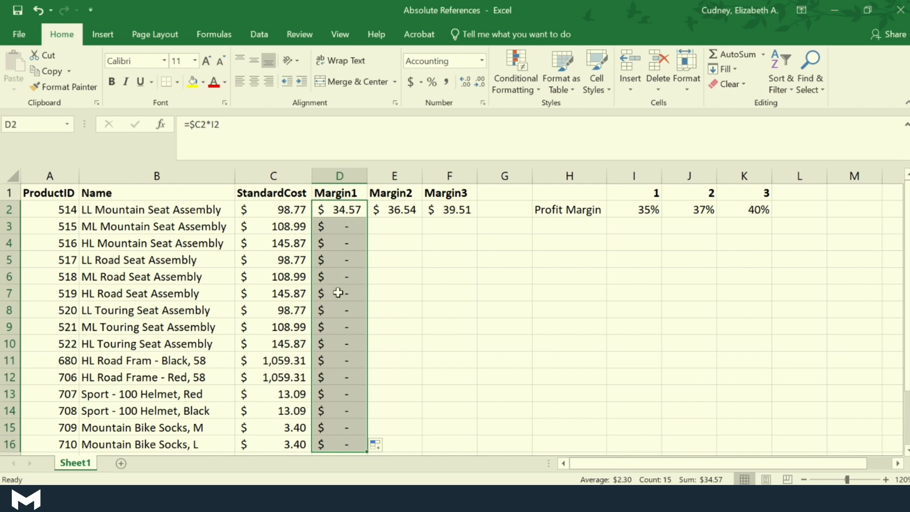
left_click(342, 211)
left_click(338, 225)
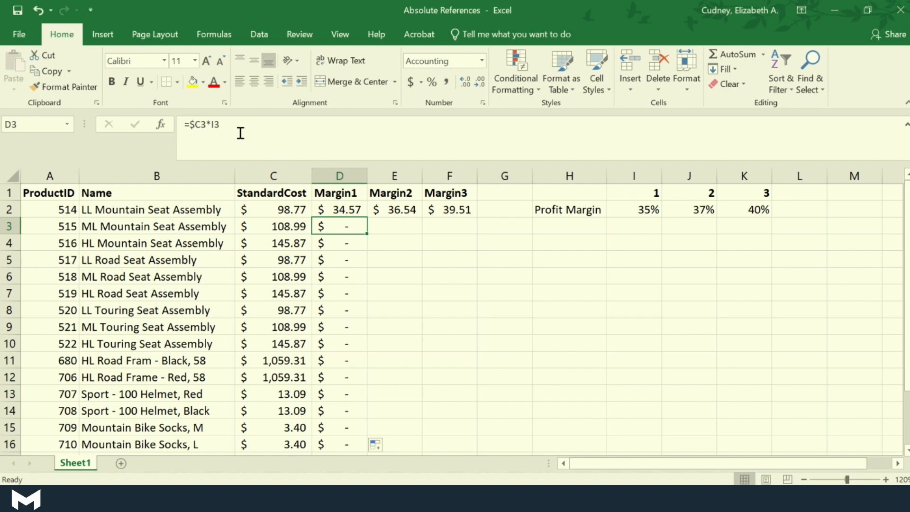
left_click(201, 124)
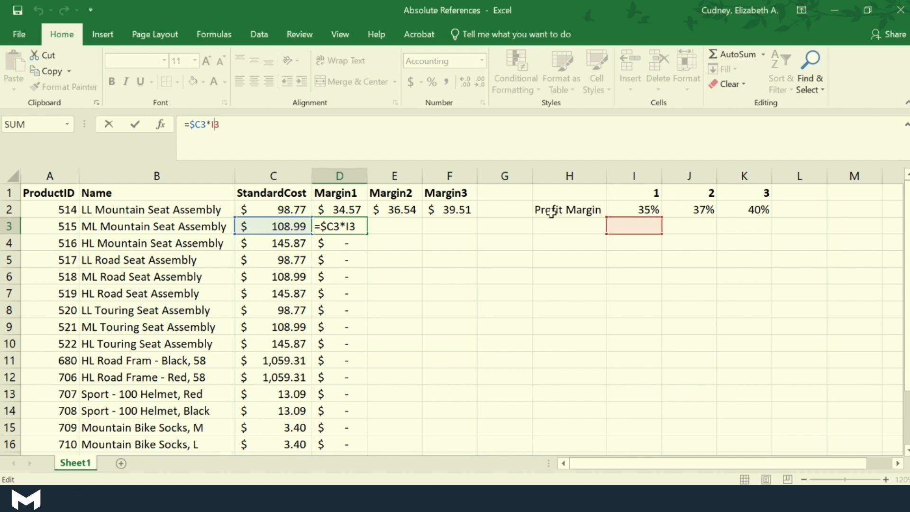
Step: Change the D2 formula to =$C2*$I$2 and fill it down through the Margin1 column to D16
left_click(351, 211)
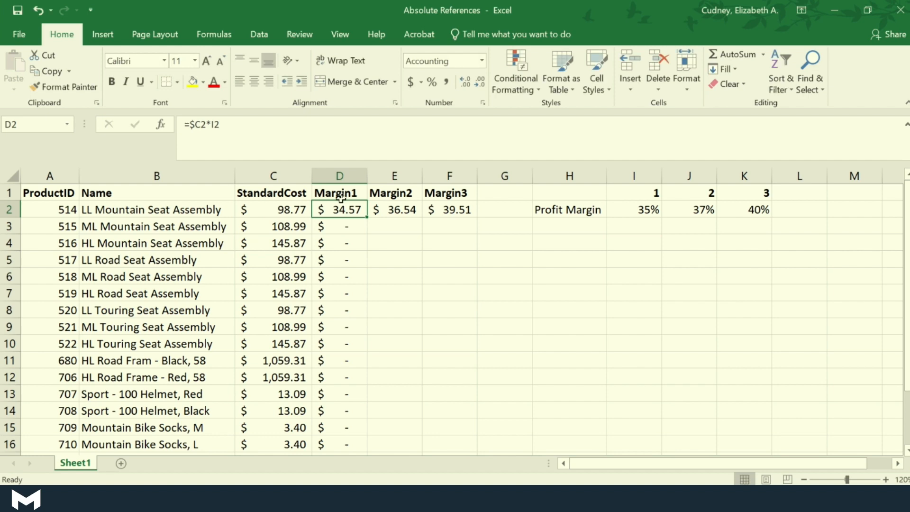
left_click(216, 123)
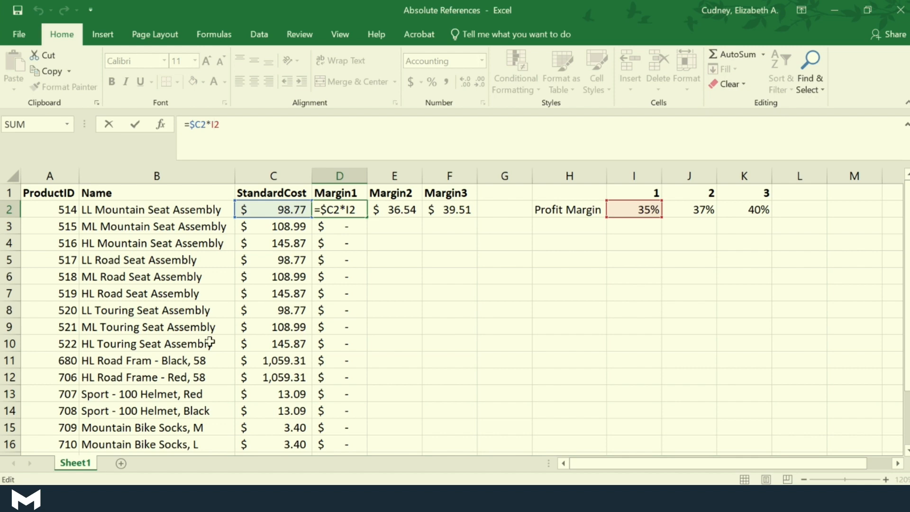
type("$")
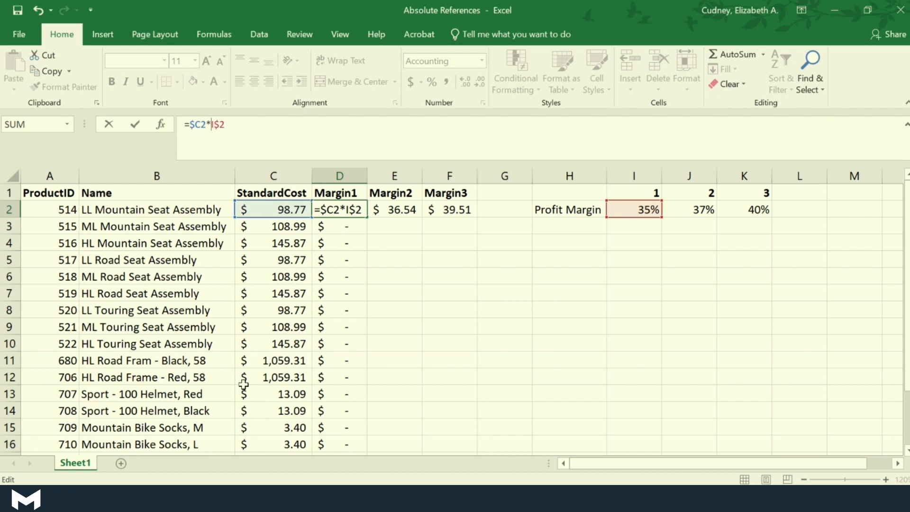
type("$")
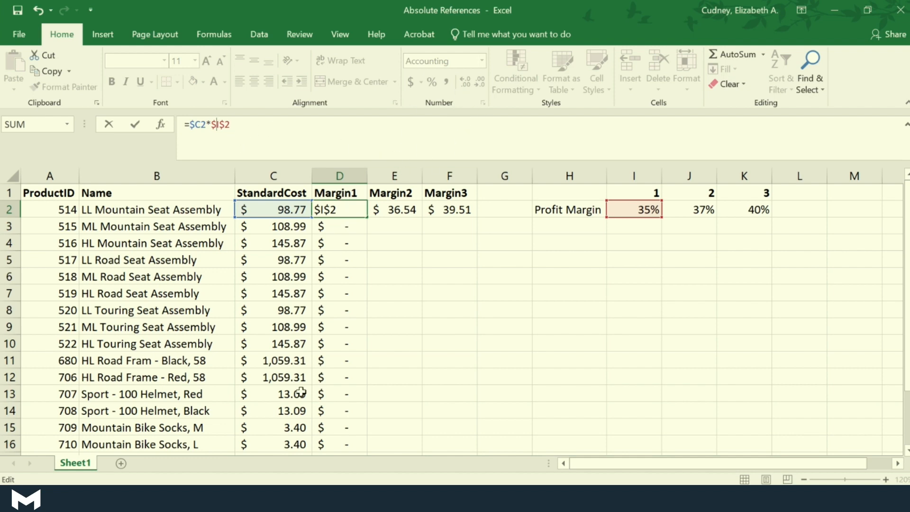
key("Return")
left_click(347, 209)
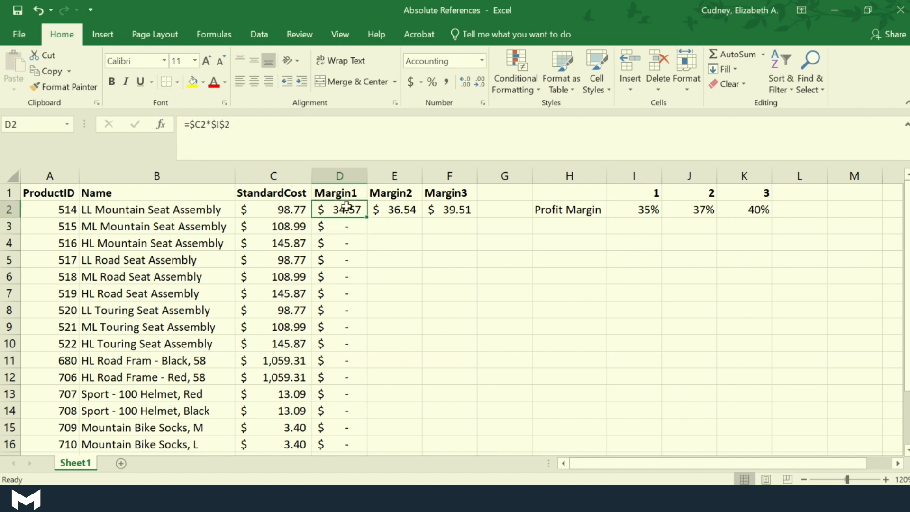
double_click(368, 218)
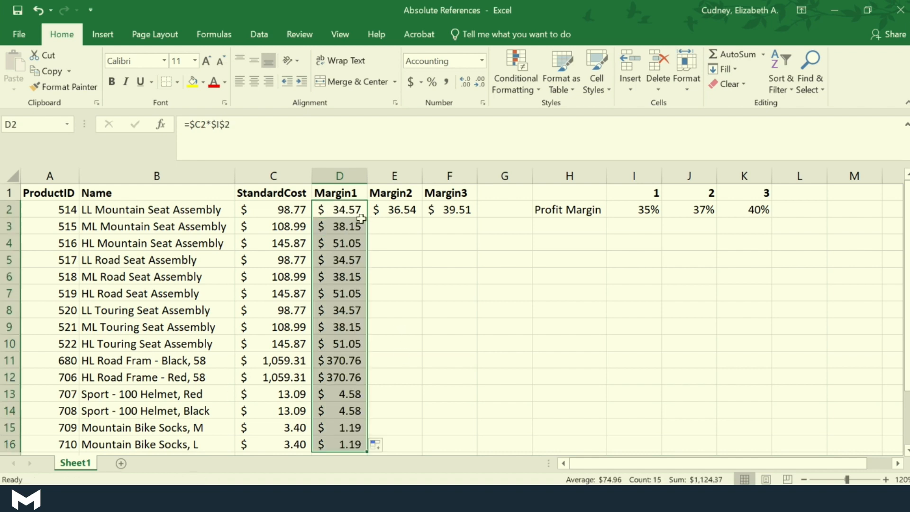
Step: Examine the cell references in the D6 formula, including its profit margin reference, and cancel the edit
left_click(340, 276)
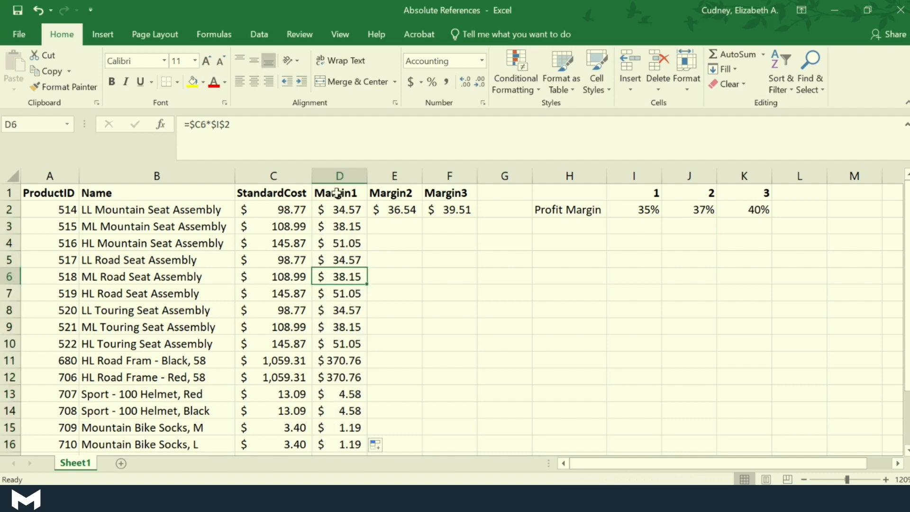
left_click(242, 125)
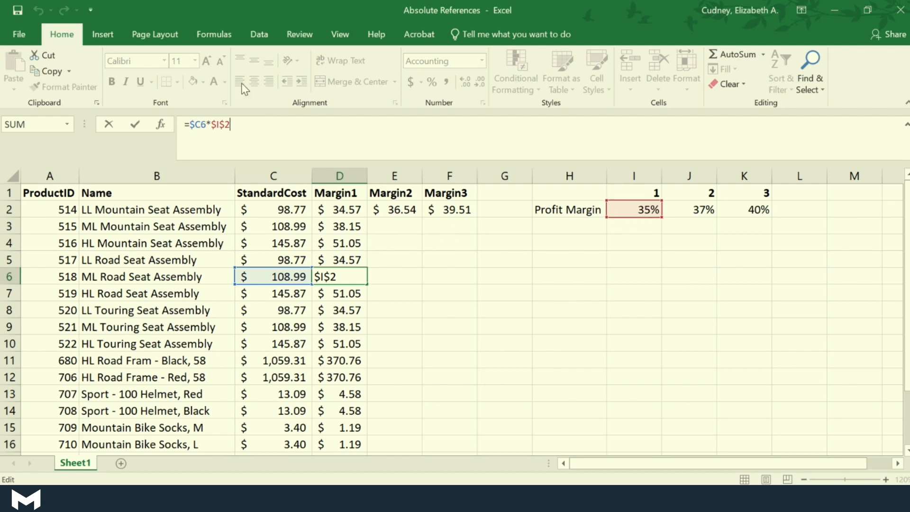
left_click(219, 132)
left_click_drag(230, 125, 211, 125)
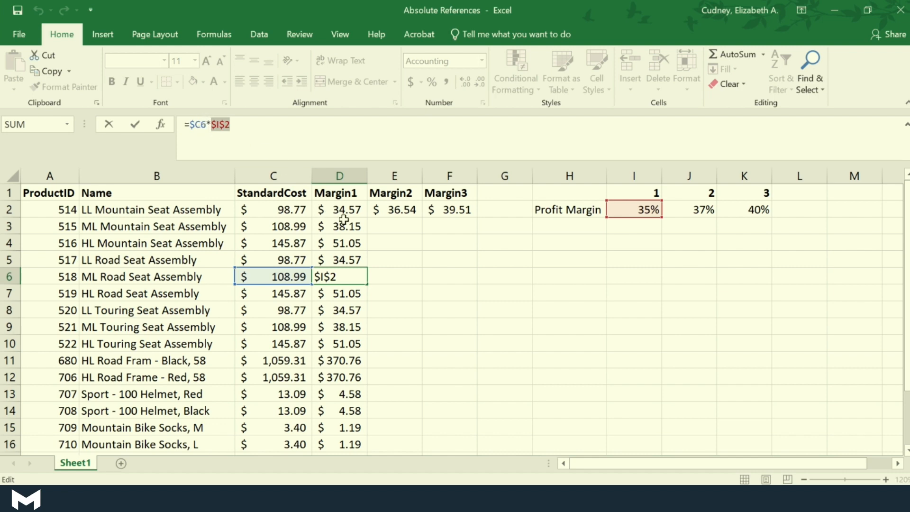
left_click(377, 241)
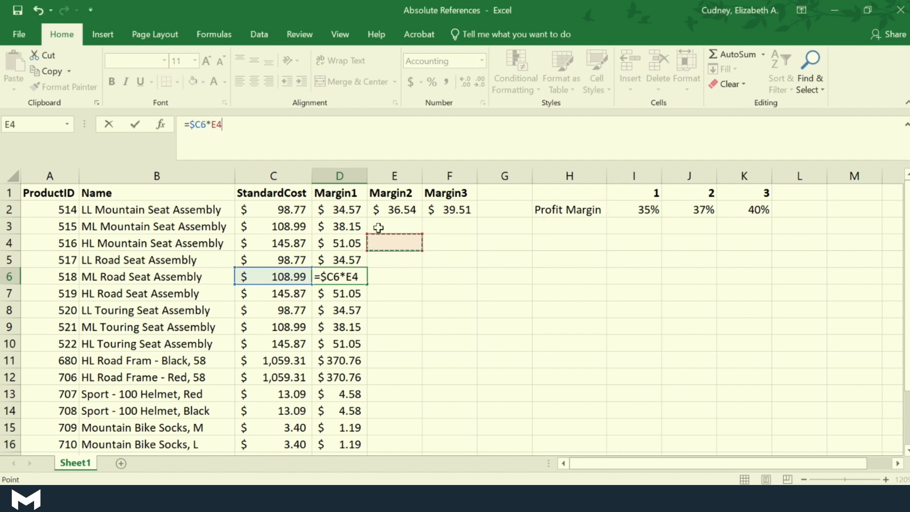
key("Escape")
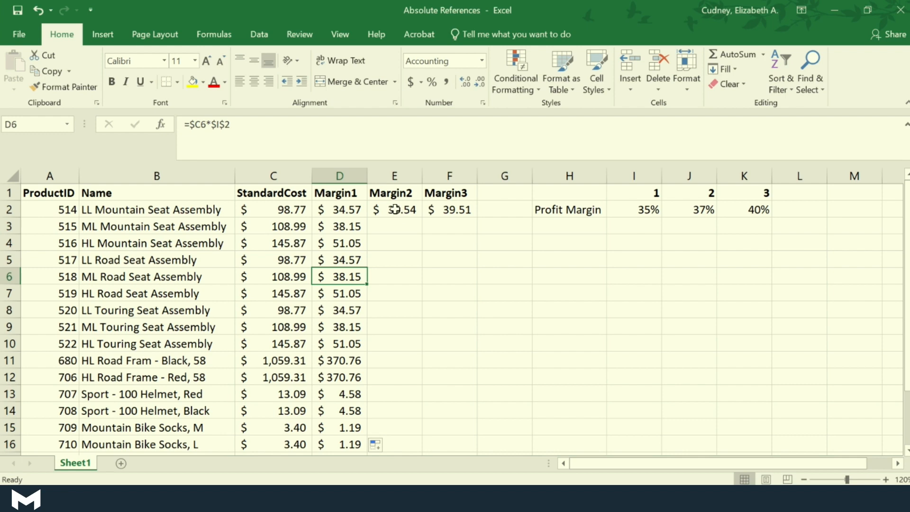
Step: Change the E2 formula to =$C2*$J$2 and fill it down through the Margin2 column to E16
left_click(396, 210)
left_click(253, 132)
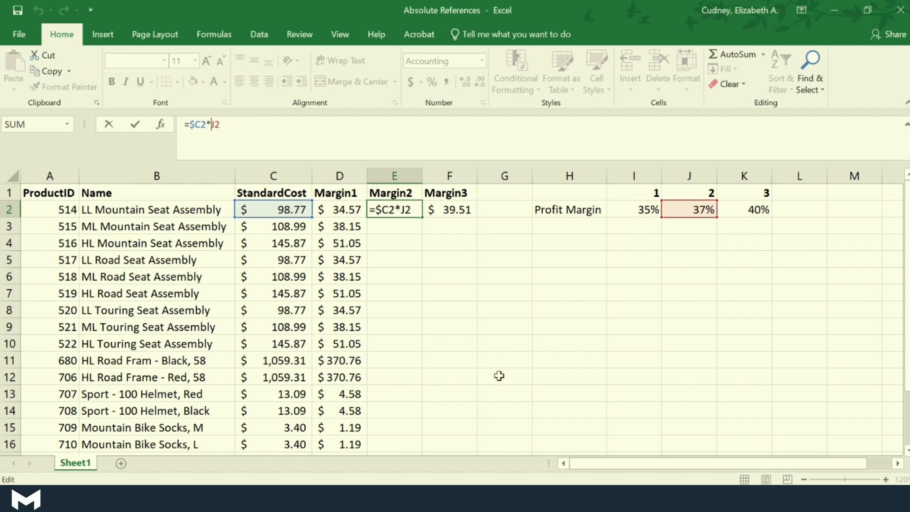
key("F4")
key("F4")
key("F4")
key("F4")
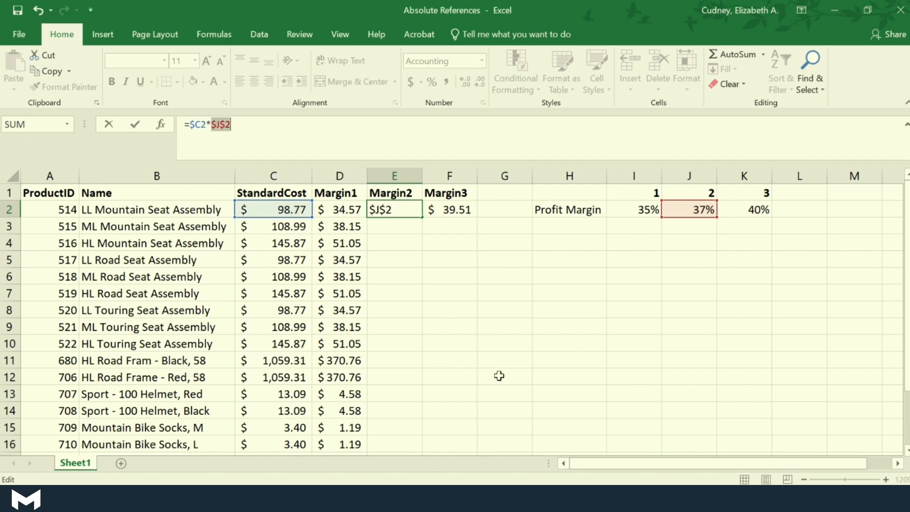
key("F4")
key("F4")
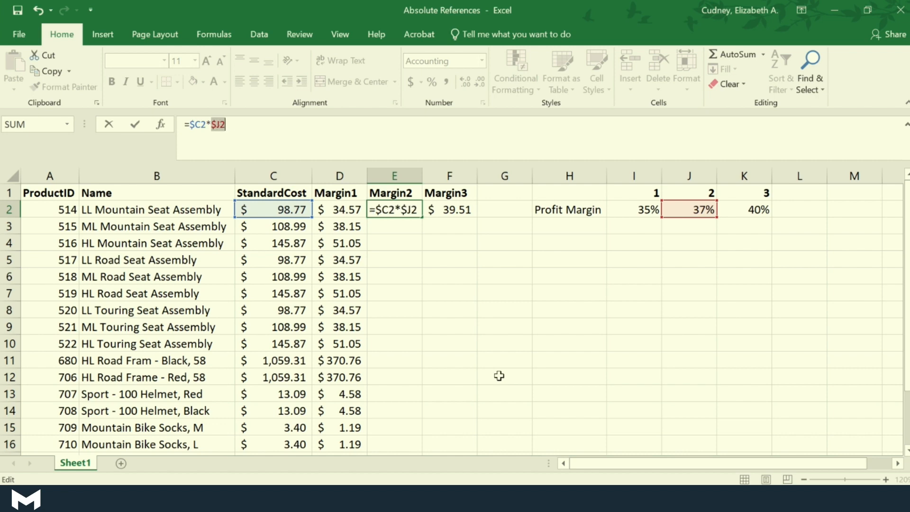
key("F4")
key("F4")
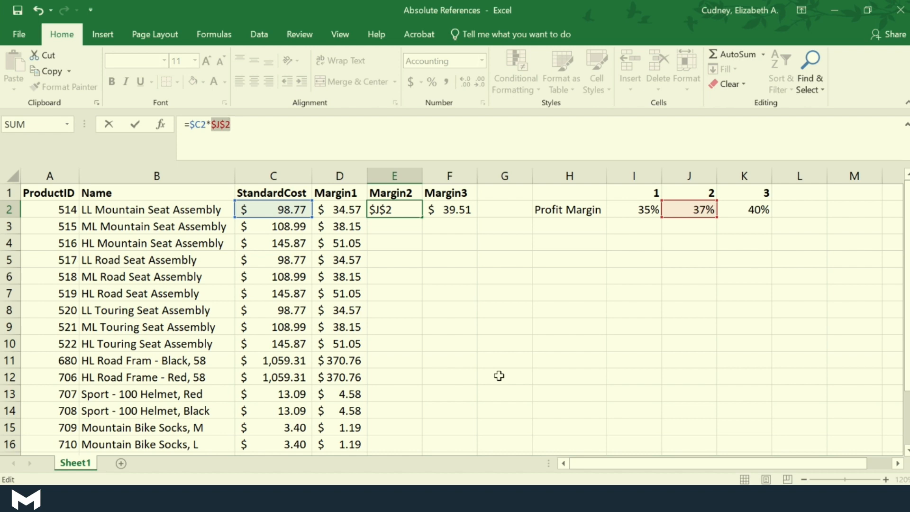
key("Return")
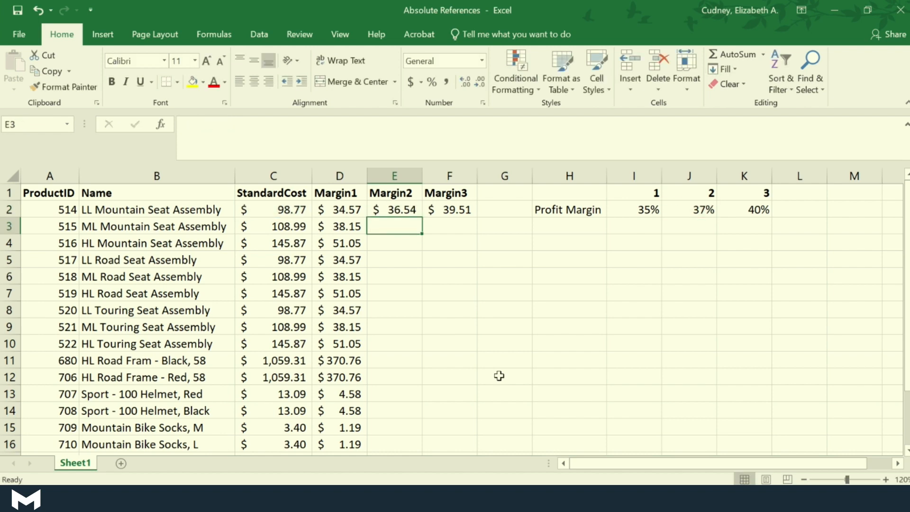
left_click(398, 212)
double_click(423, 216)
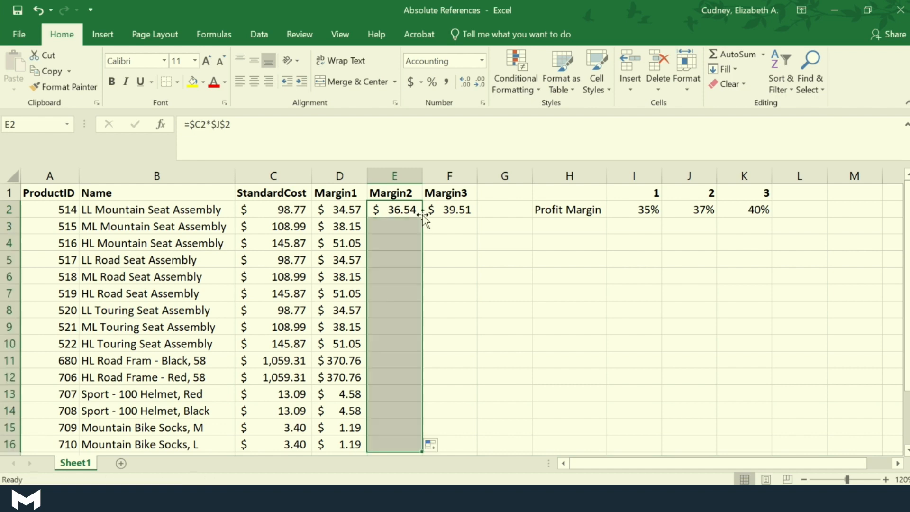
Step: Make the profit margin reference in F2 absolute so the formula reads =$C2*$K$2, and fill it down the Margin3 column to F16
left_click(453, 209)
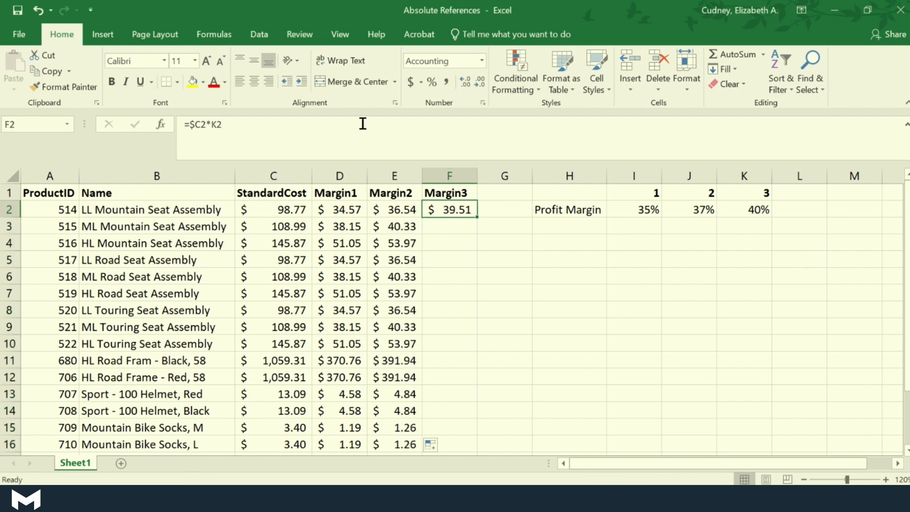
left_click(217, 124)
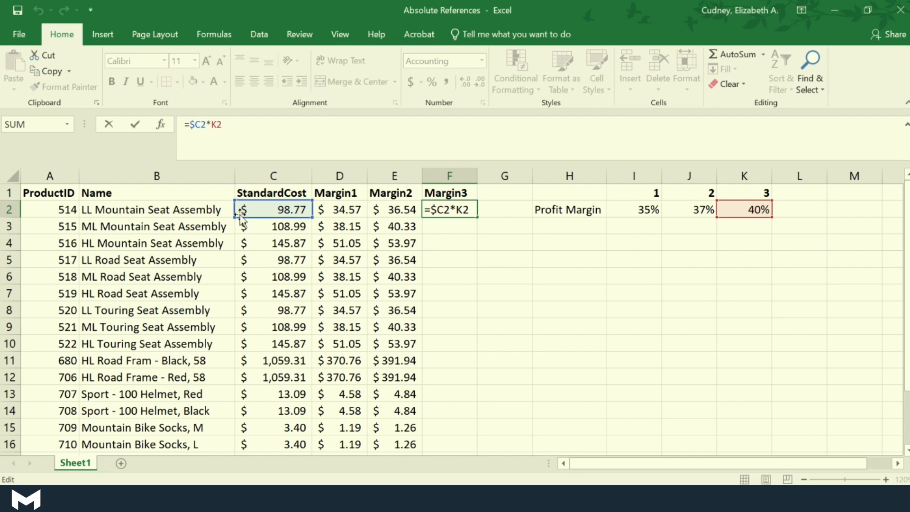
key("F4")
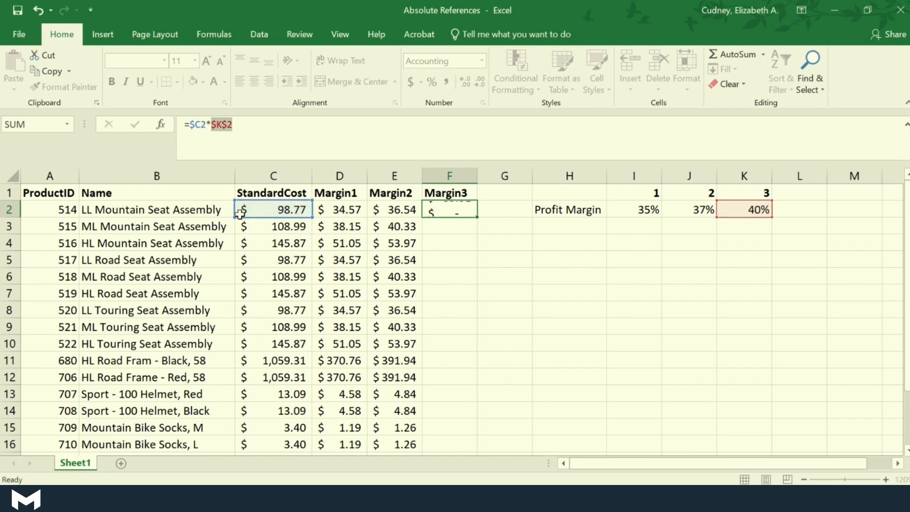
key("Return")
left_click(462, 209)
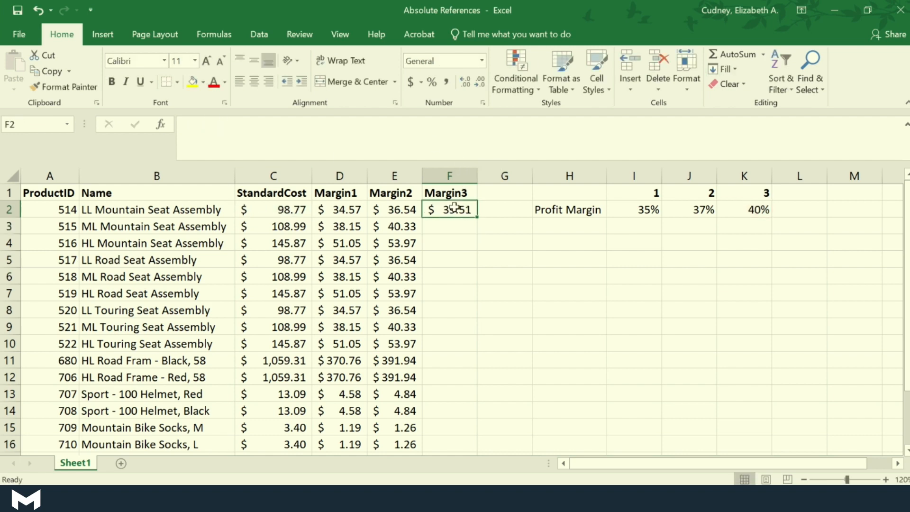
double_click(478, 217)
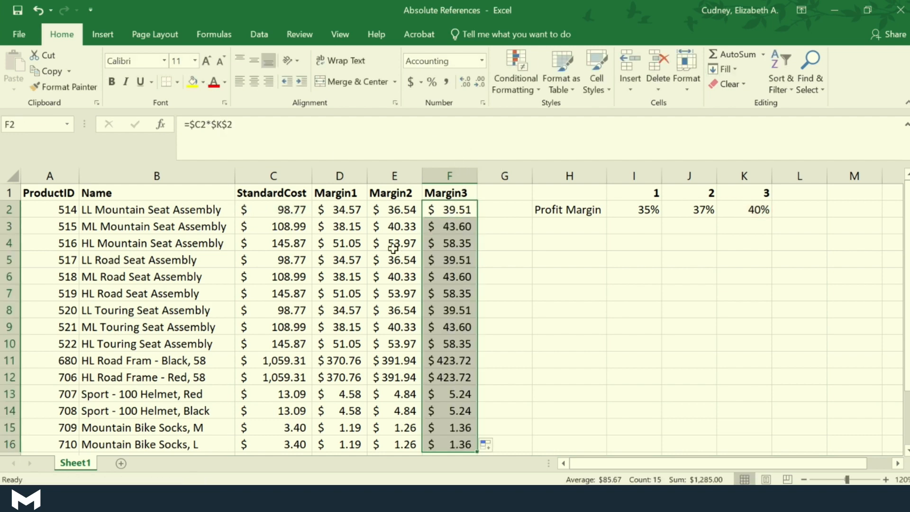